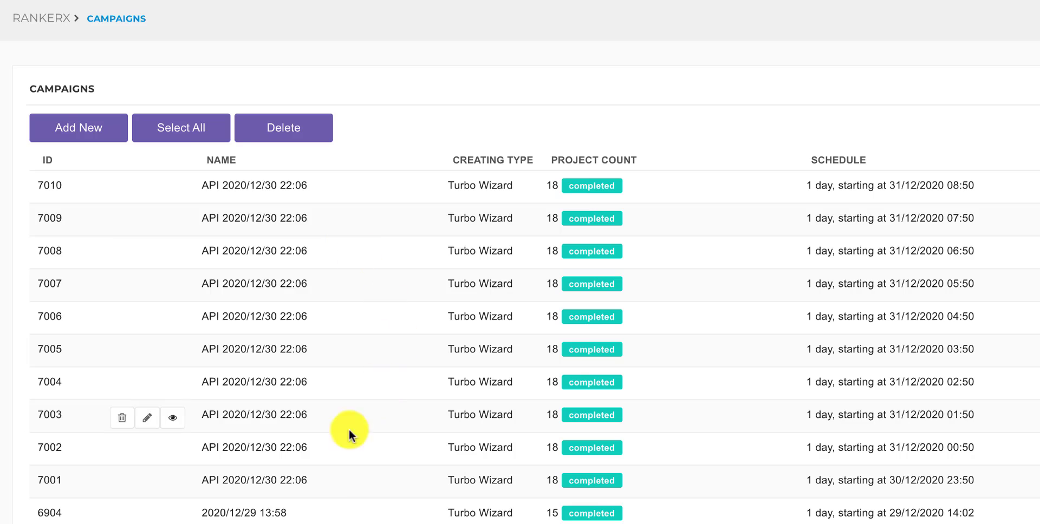
Step: Examine campaigns 7001 through 7010 in the campaign list, including their creating type, project count and schedule
drag(317, 482, 181, 189)
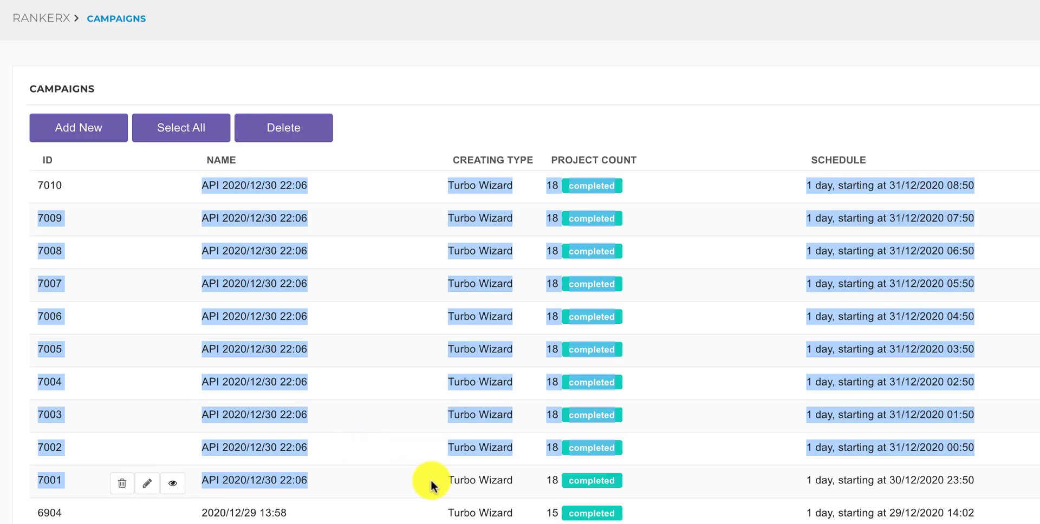
click(355, 455)
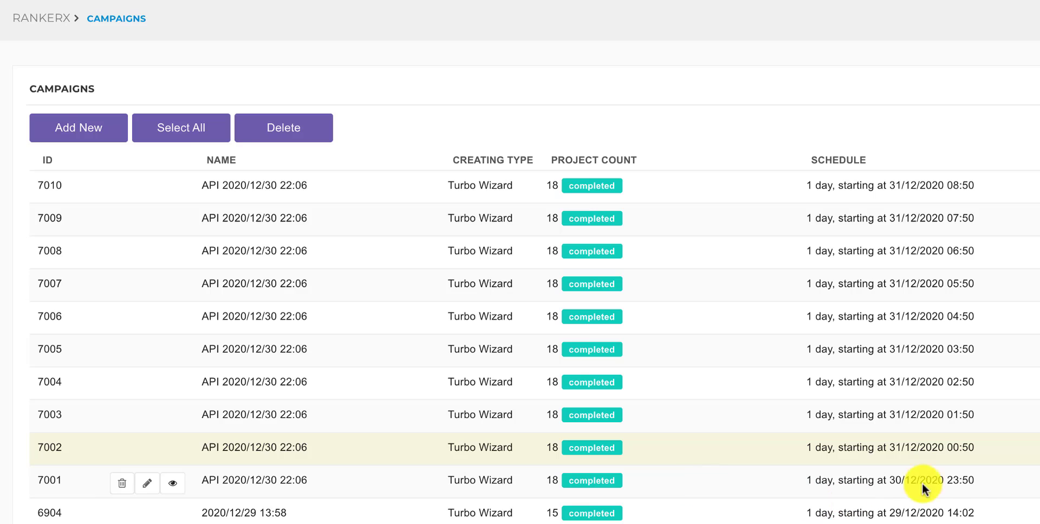
drag(976, 478, 273, 184)
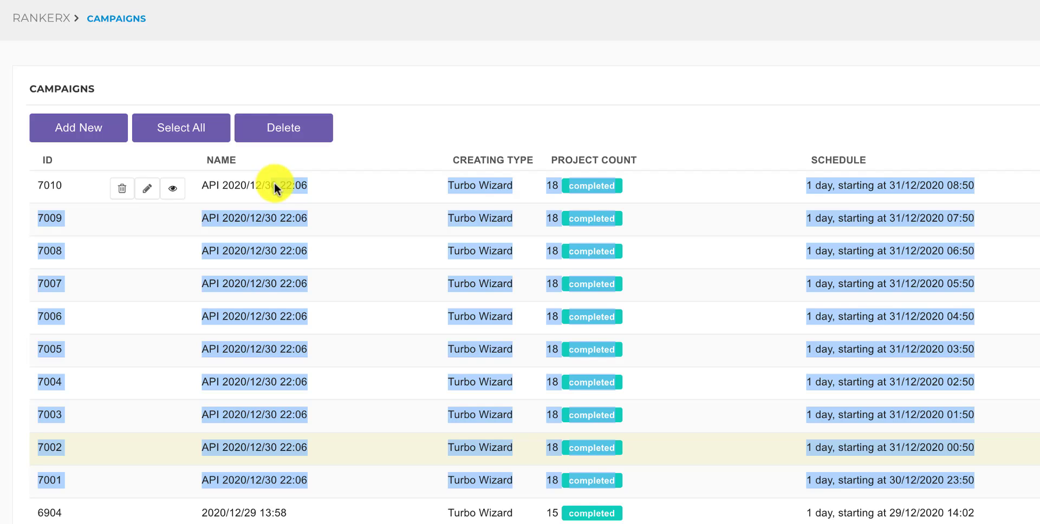
click(334, 223)
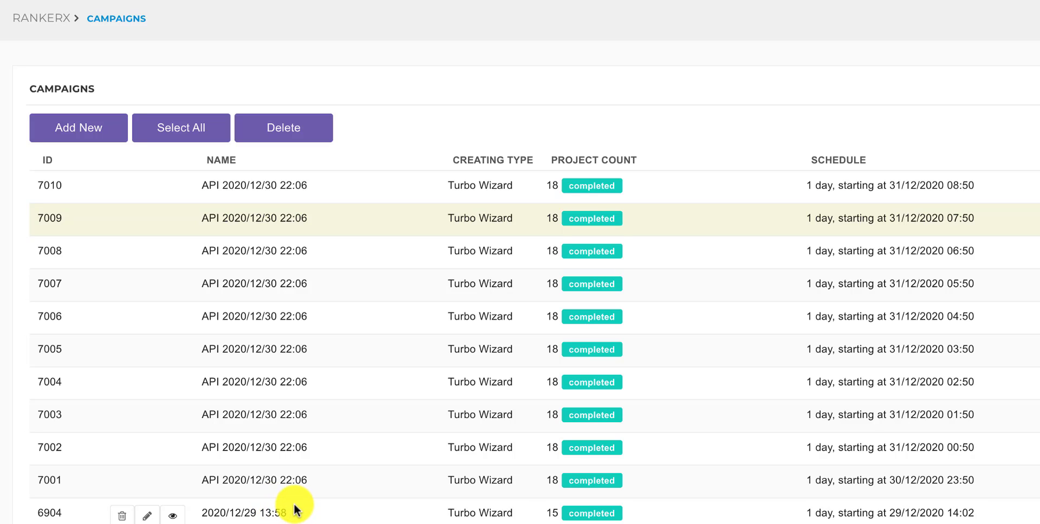
Step: Open campaign 7010 and review its full list of projects, including their modules, statuses and schedule descriptions
click(275, 185)
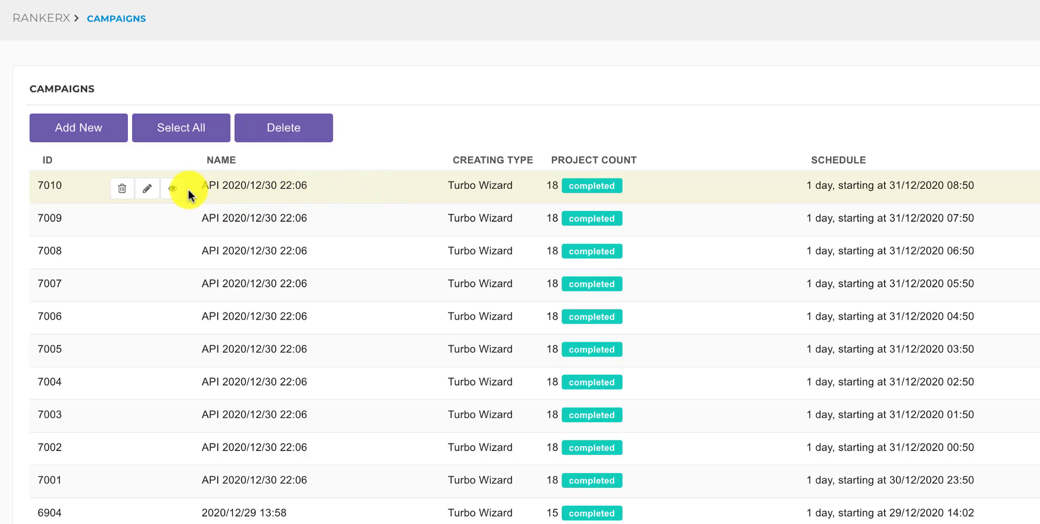
click(213, 221)
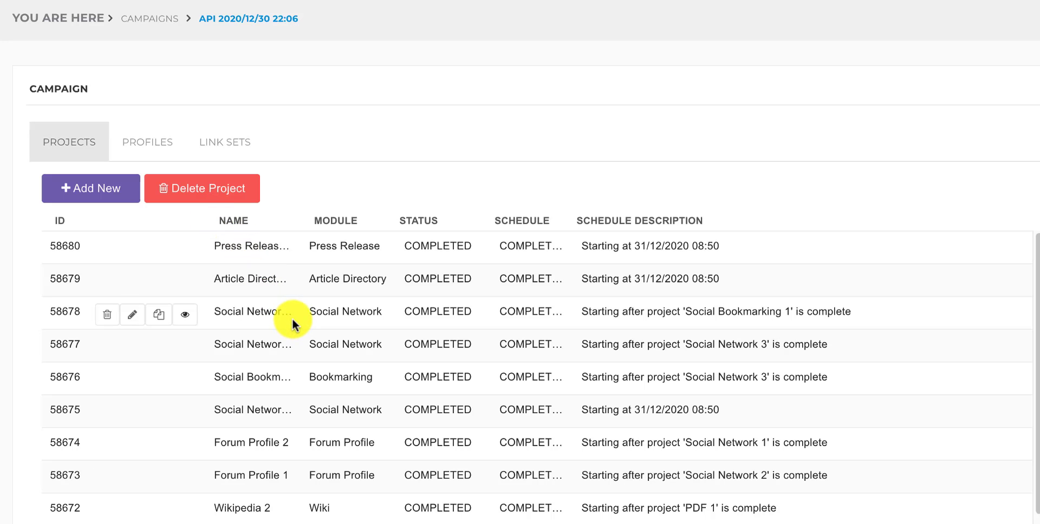
scroll(291, 320, down, 1)
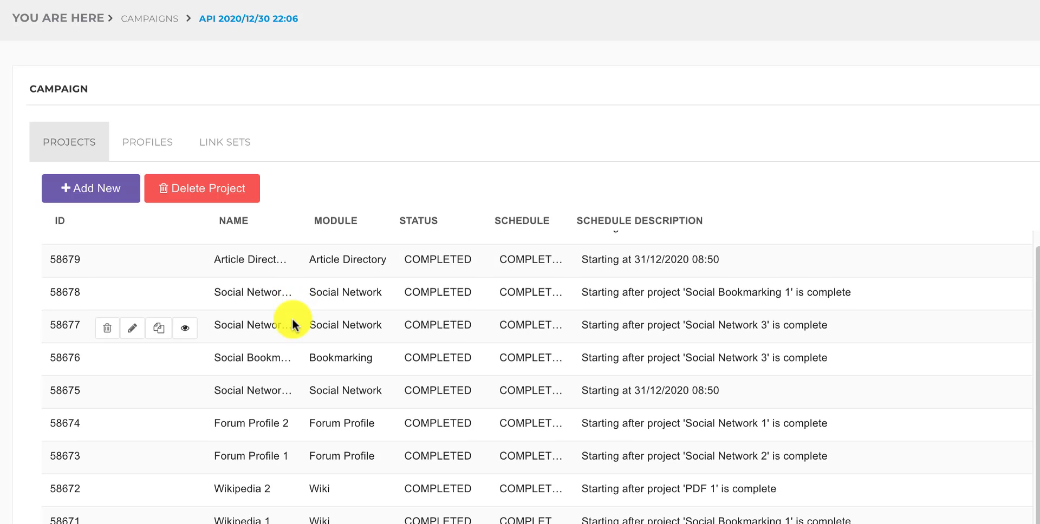
scroll(292, 319, down, 6)
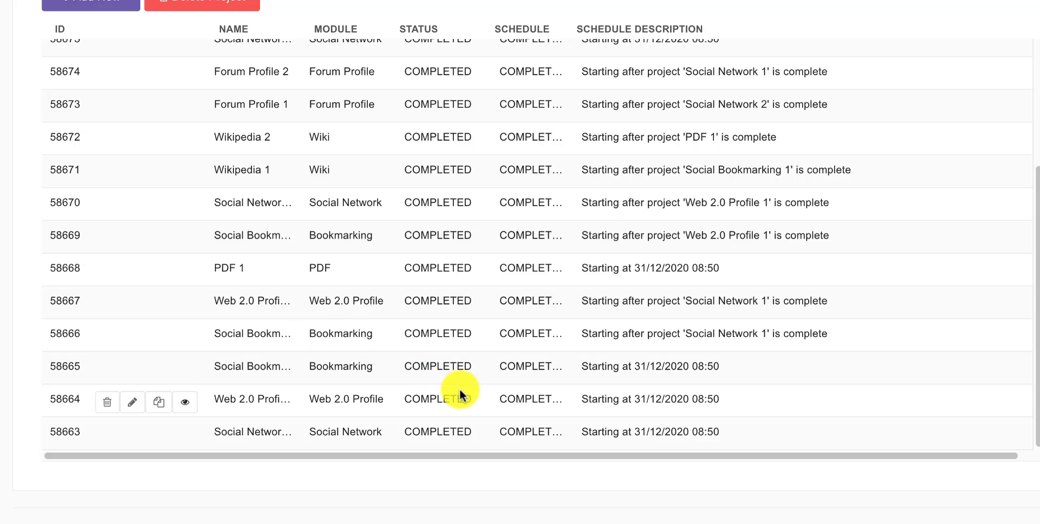
scroll(403, 366, up, 5)
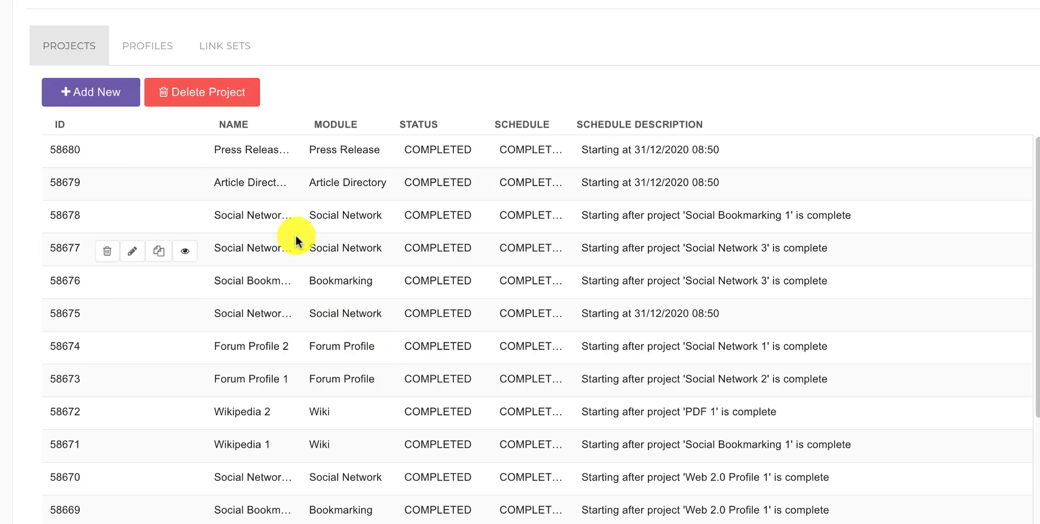
Step: Review the campaign's account profiles and its link sets, down to the Money Site entry
click(162, 50)
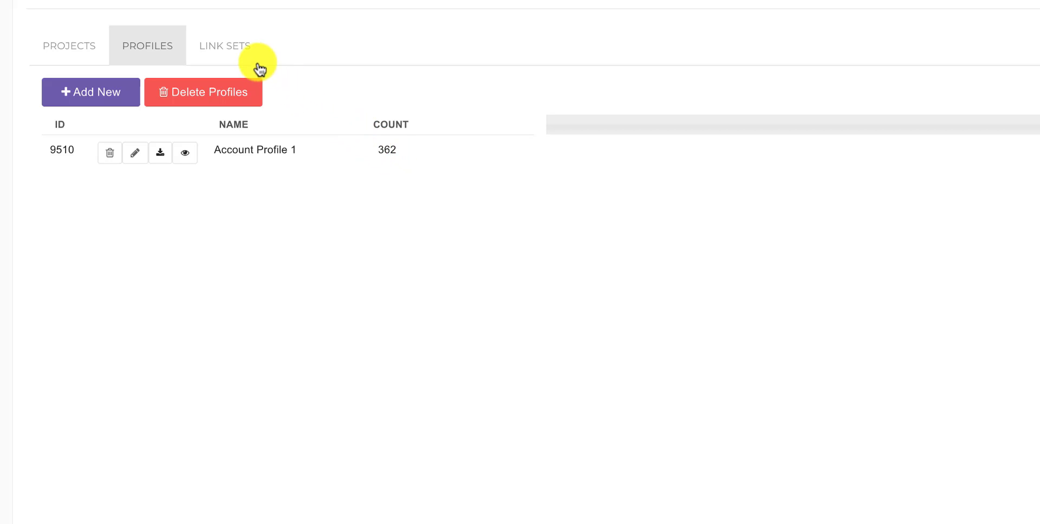
click(241, 51)
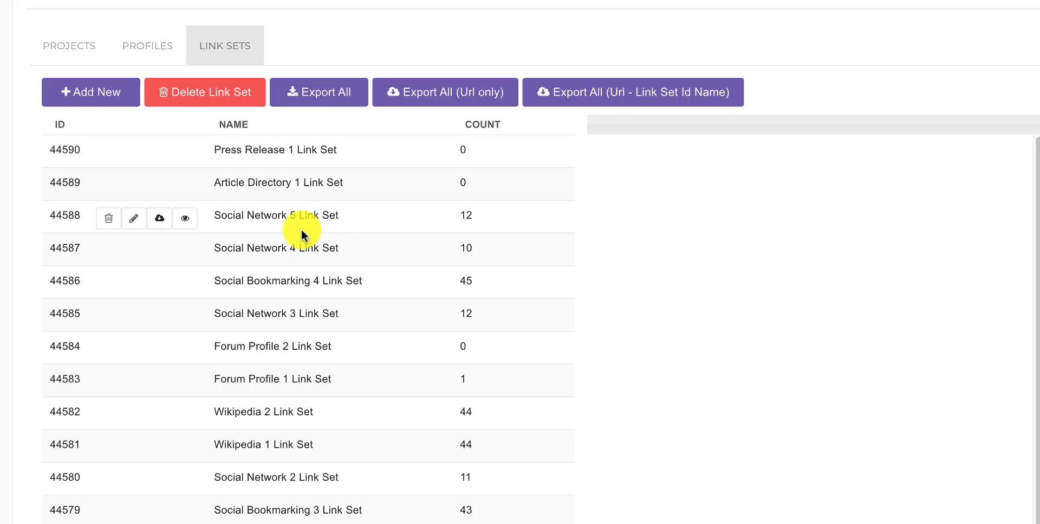
scroll(301, 234, down, 5)
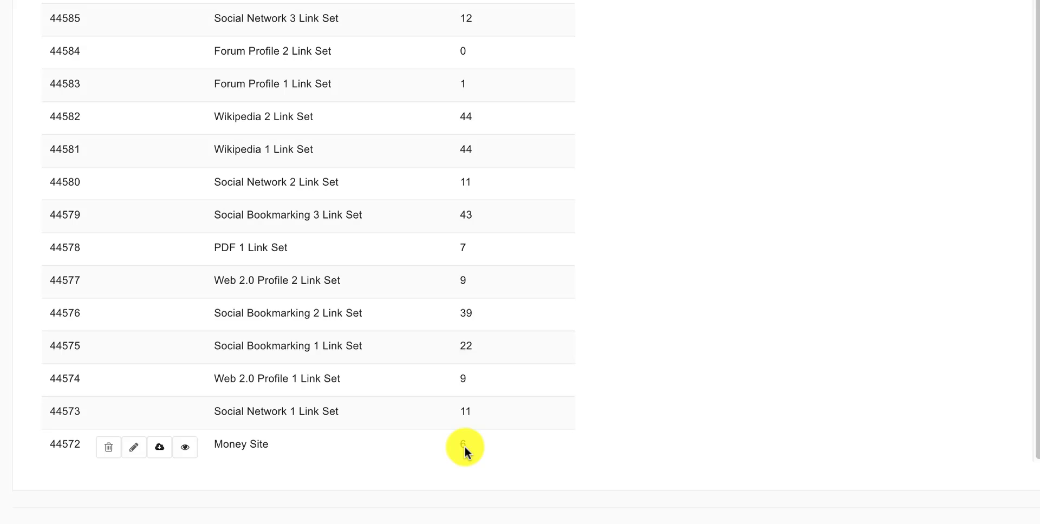
scroll(463, 447, up, 1)
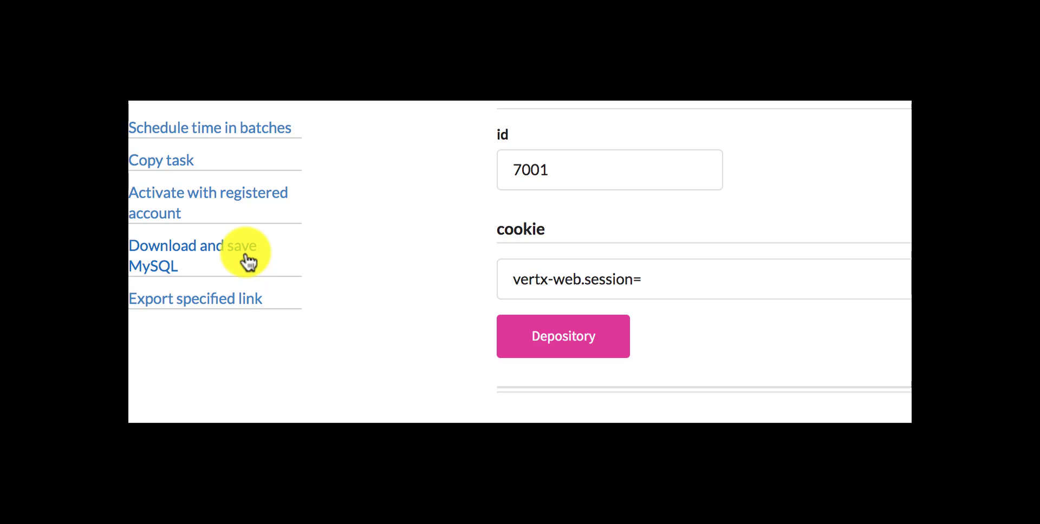
Step: Check the campaign id in the form for downloading and saving links to MySQL
drag(555, 171, 506, 160)
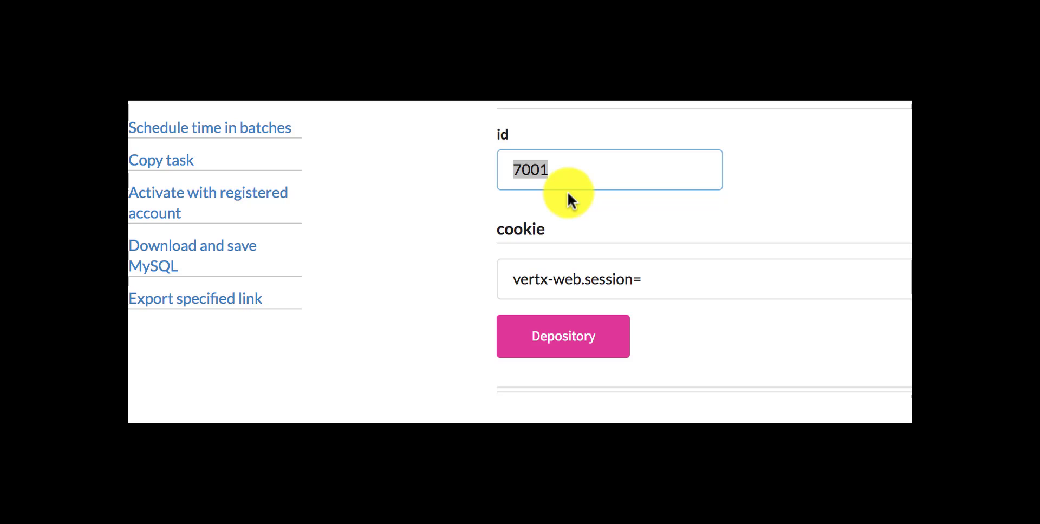
click(567, 174)
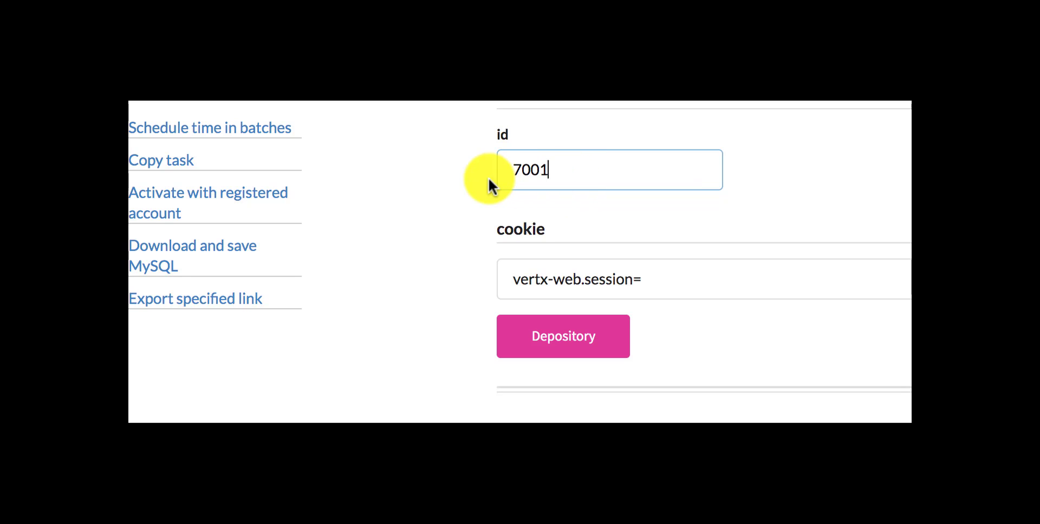
drag(573, 173, 509, 170)
Step: Copy the session cookie value from the cookie editor and add it after "vertx-web.session=" in the form's cookie field
click(656, 277)
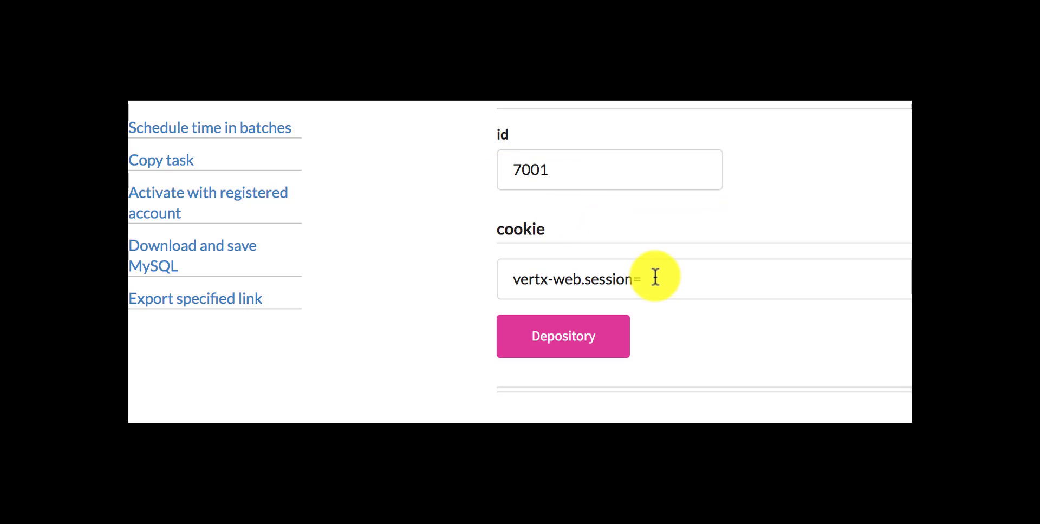
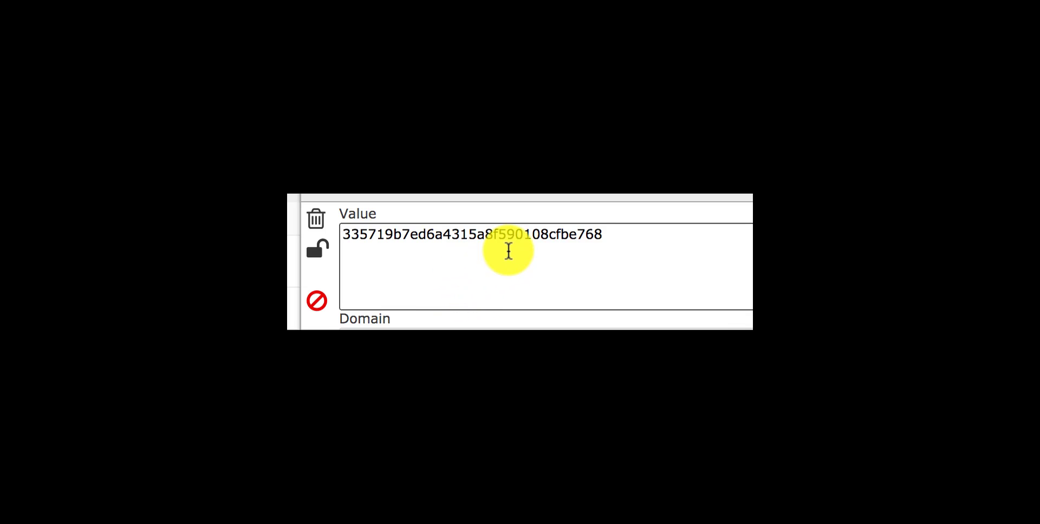
click(509, 251)
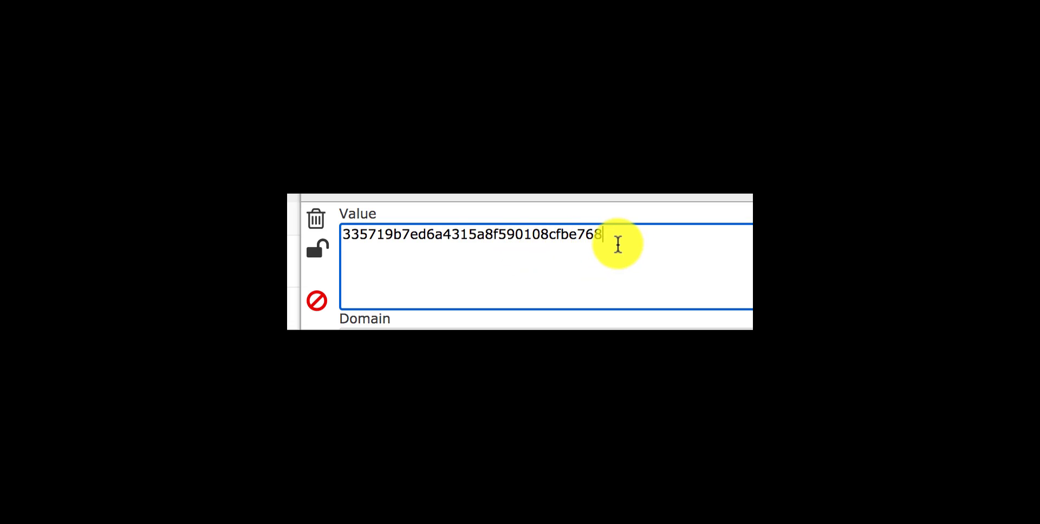
drag(617, 244, 357, 225)
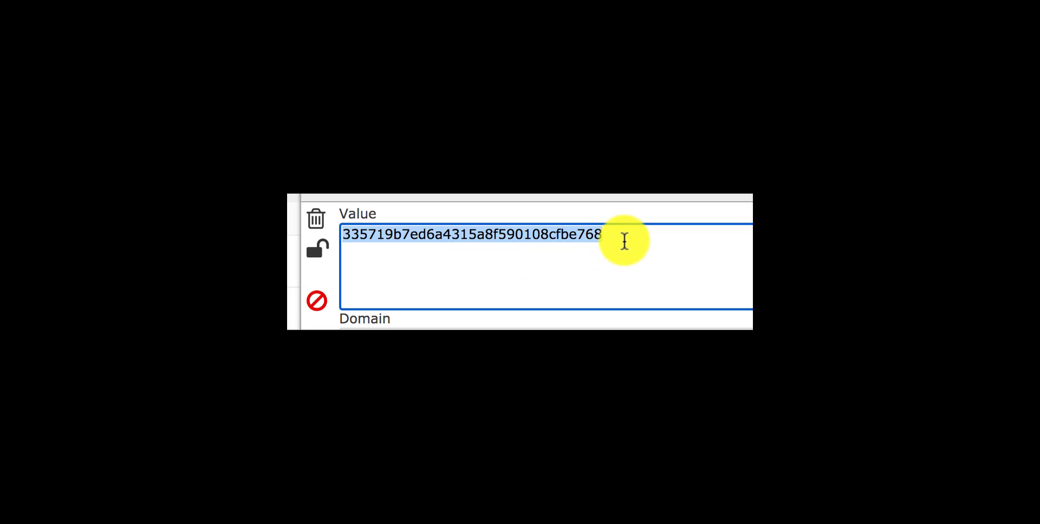
click(631, 242)
drag(631, 242, 489, 220)
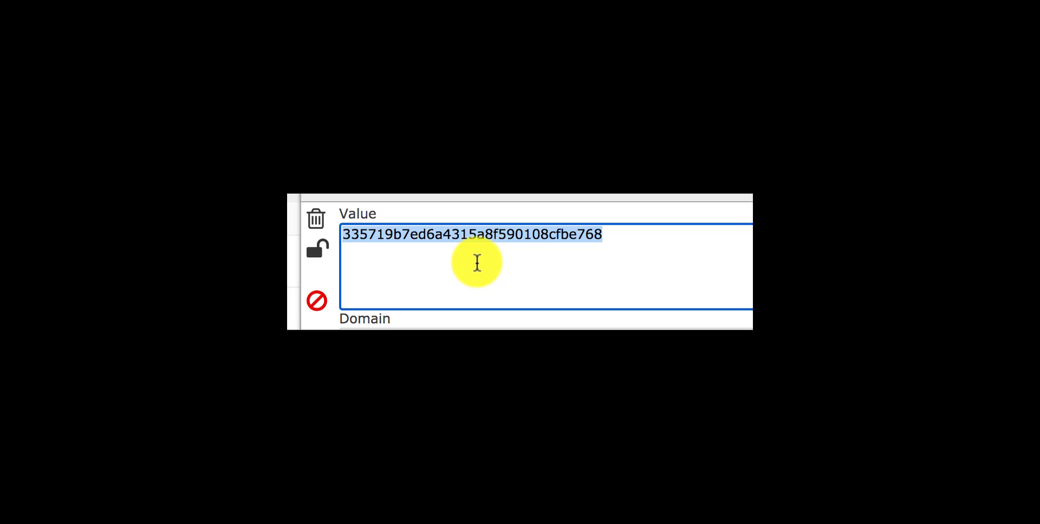
click(581, 253)
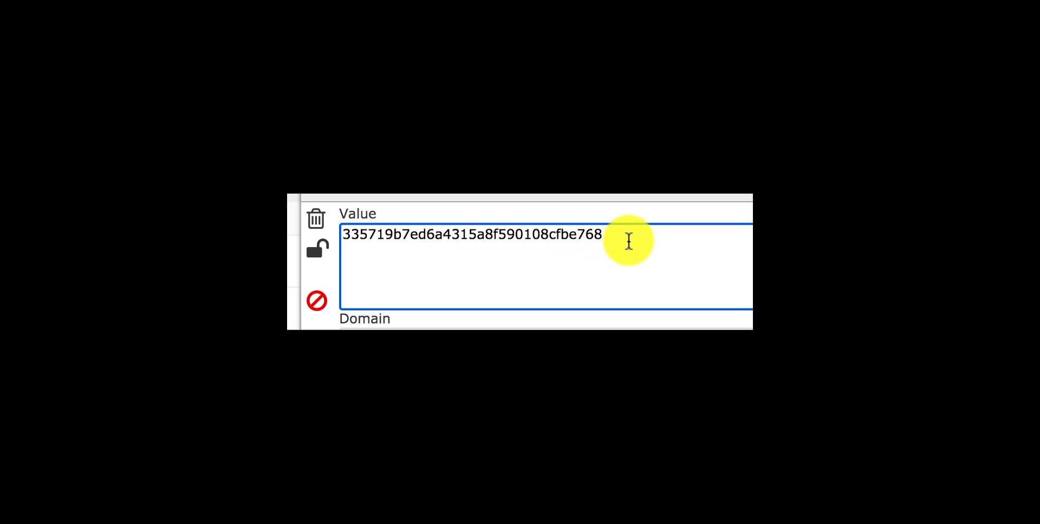
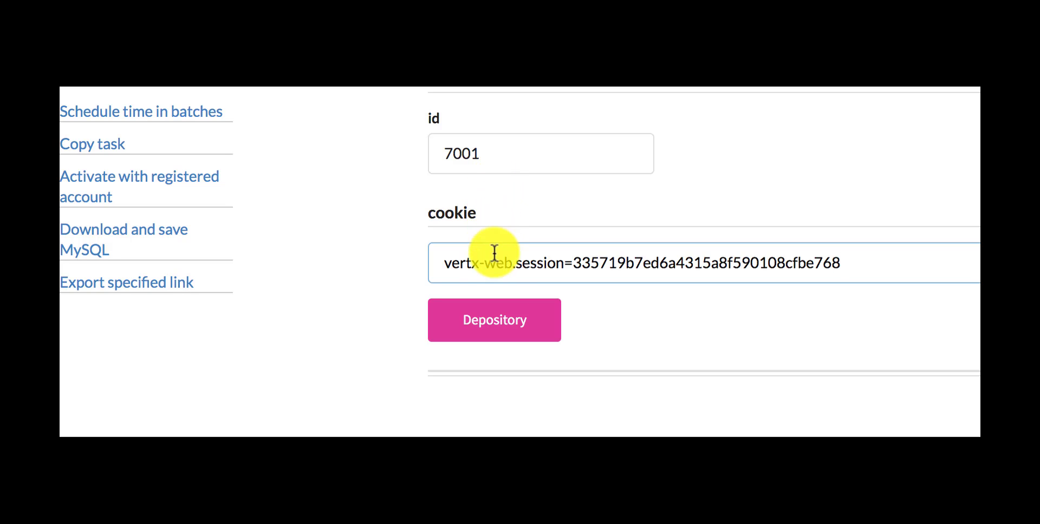
Step: Submit campaign id 7001 with its session cookie to store the campaign's links in MySQL
click(496, 311)
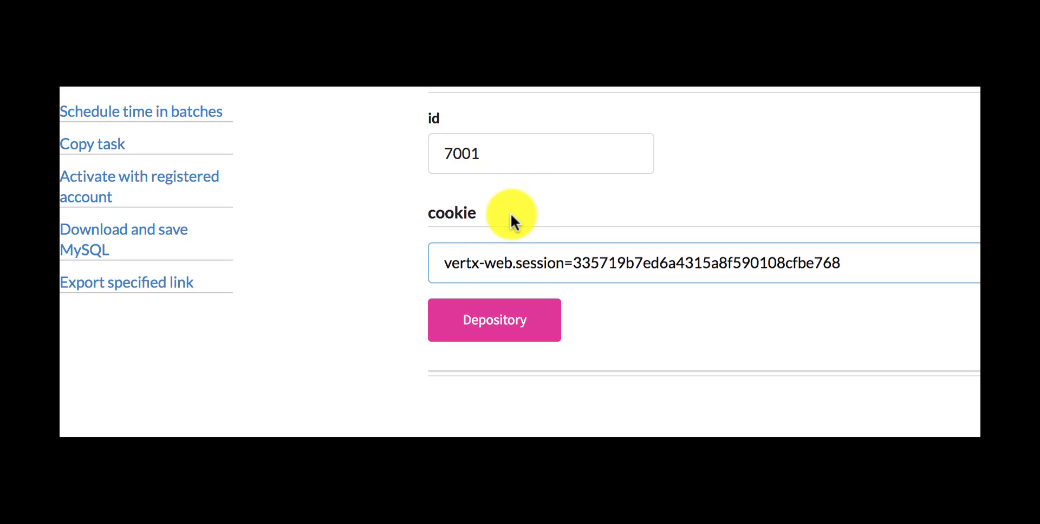
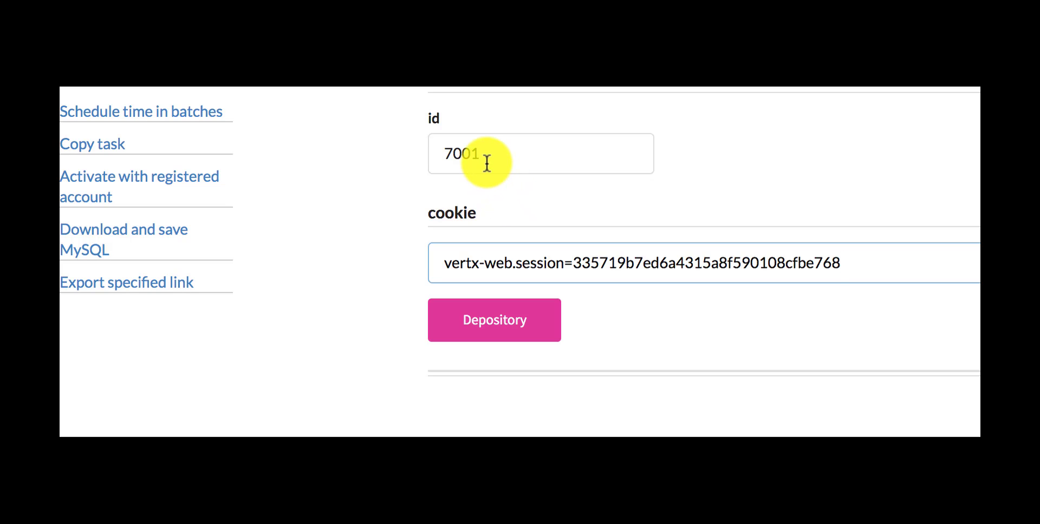
drag(483, 157, 409, 140)
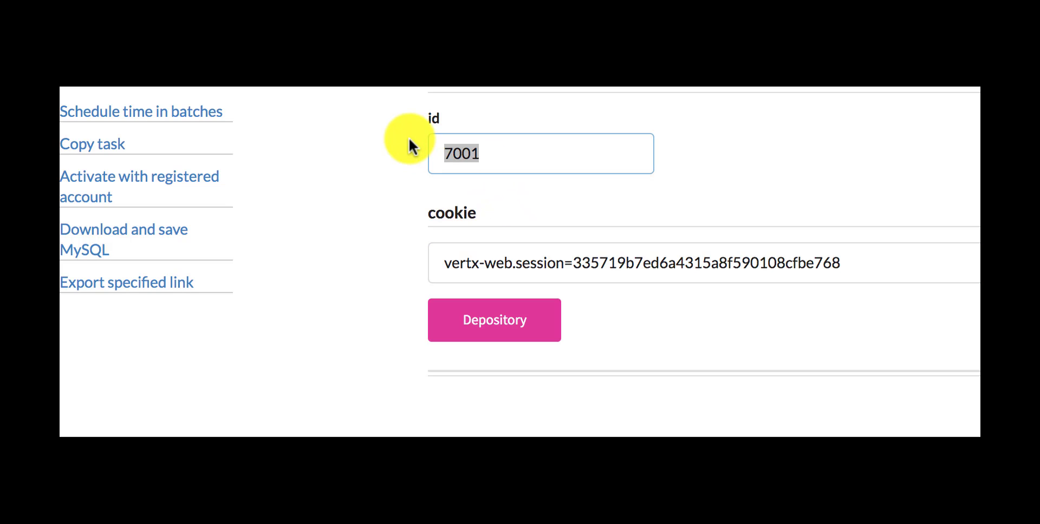
click(505, 162)
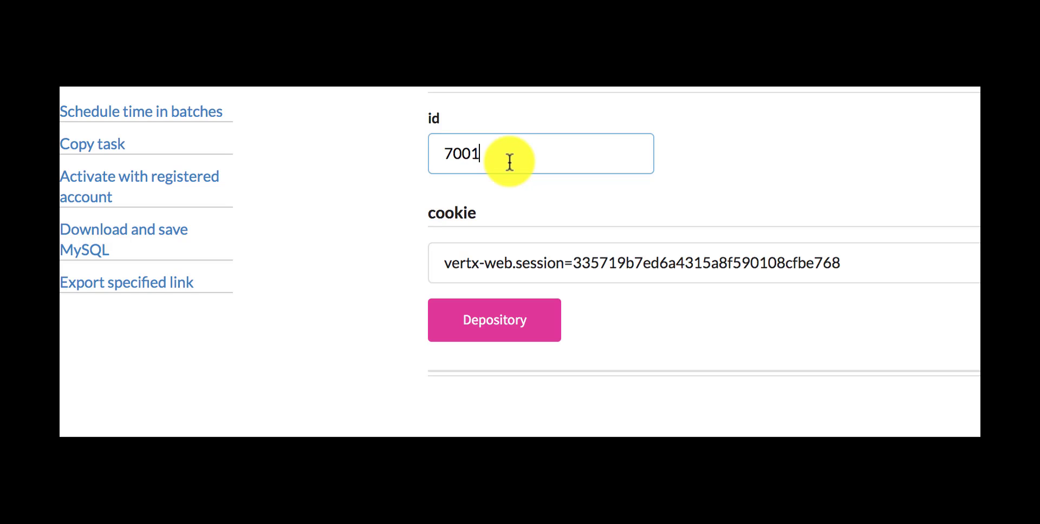
drag(509, 163, 437, 147)
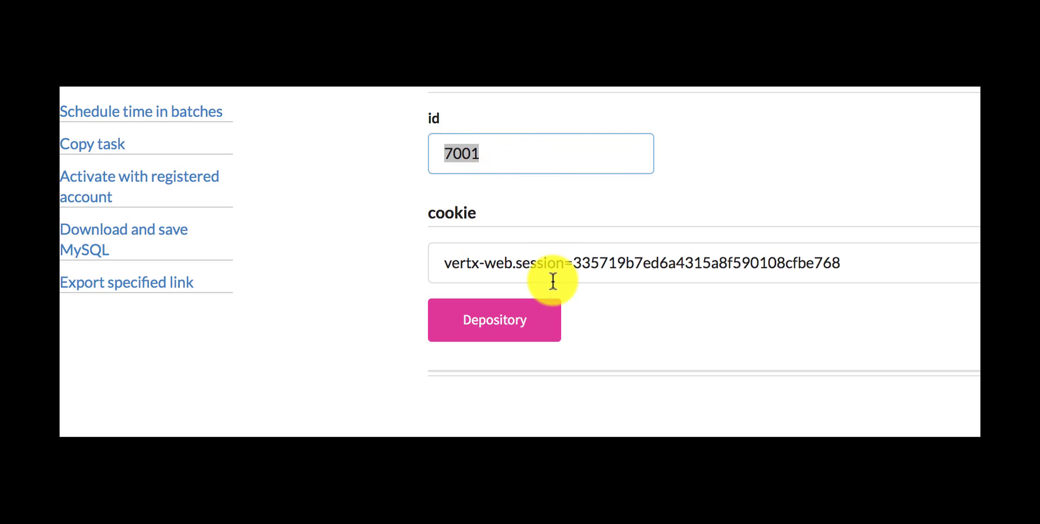
click(542, 310)
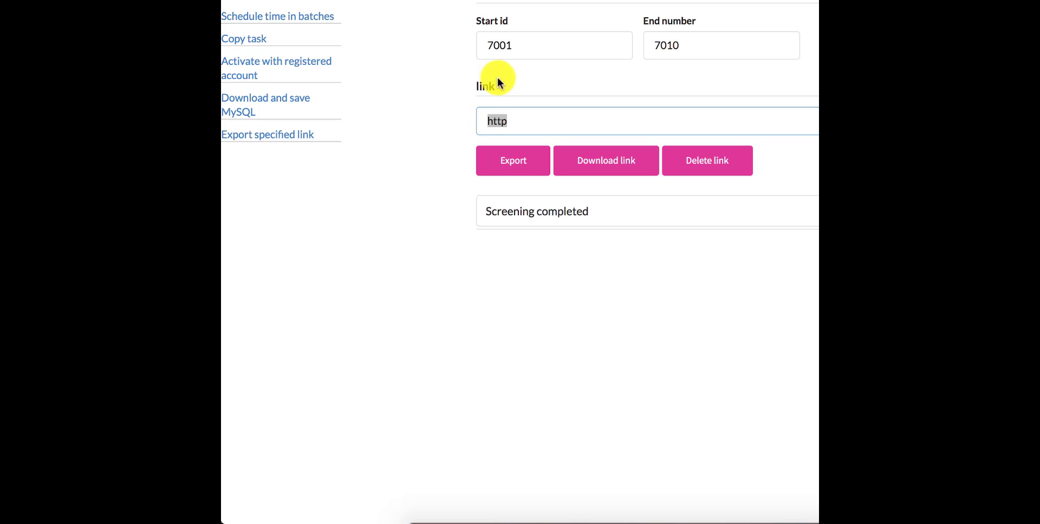
Step: Set the link filter to "http" and export the matching links for campaign ids 7001 to 7010
click(532, 81)
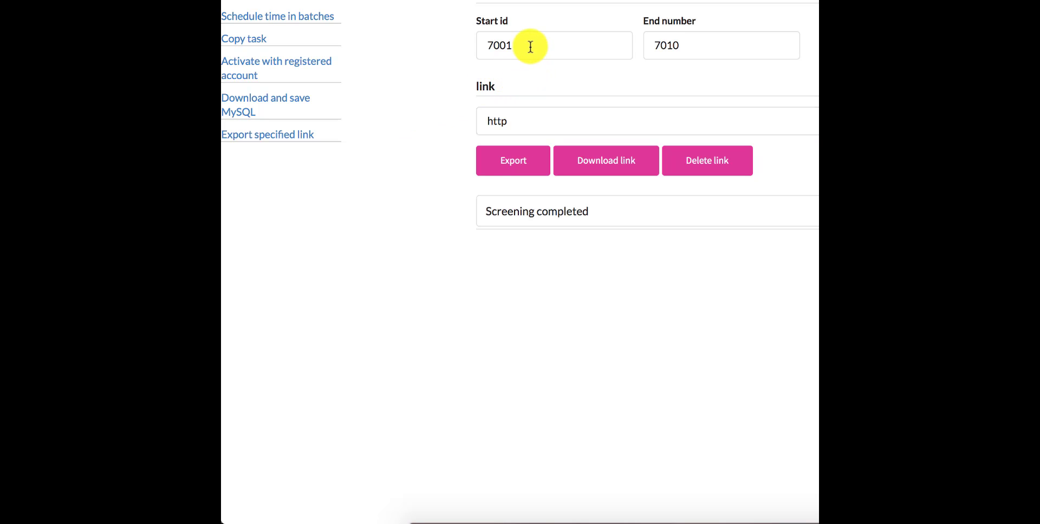
drag(530, 46, 487, 51)
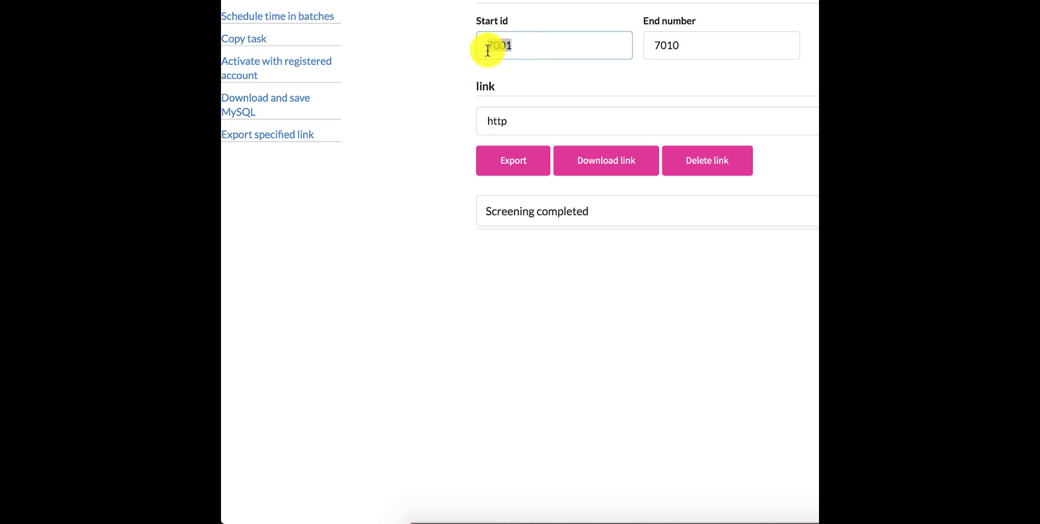
drag(693, 44, 643, 48)
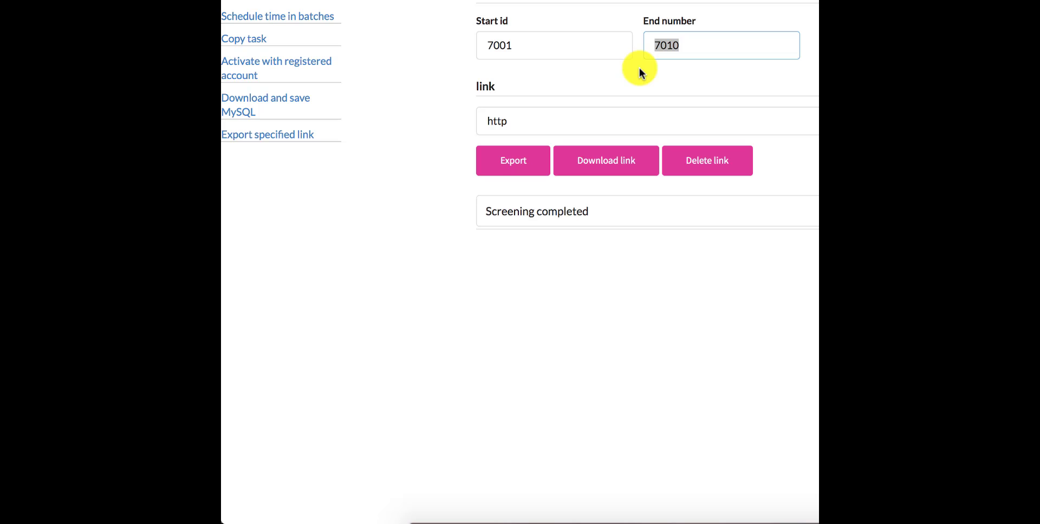
drag(573, 121, 477, 127)
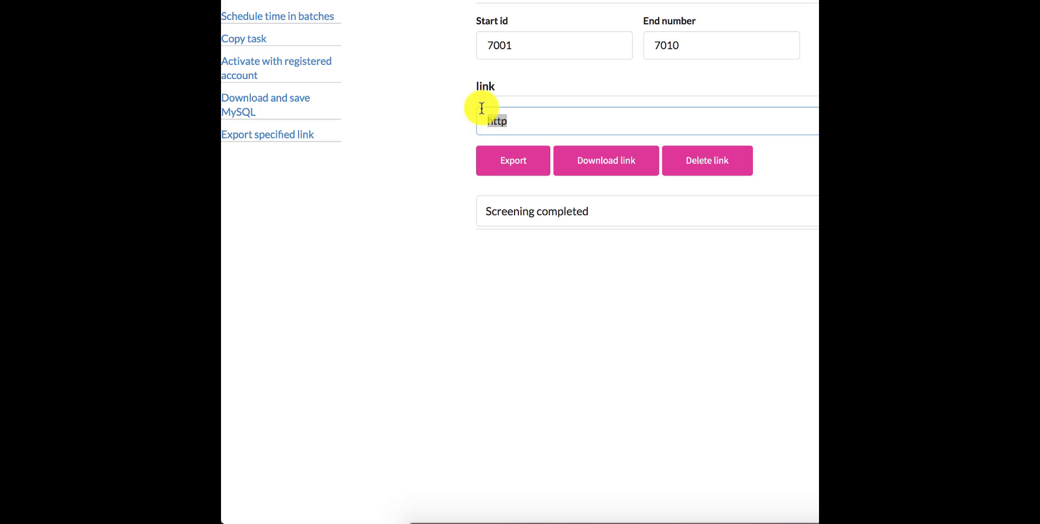
text(abc.com)
key(ctrl+a)
text(http)
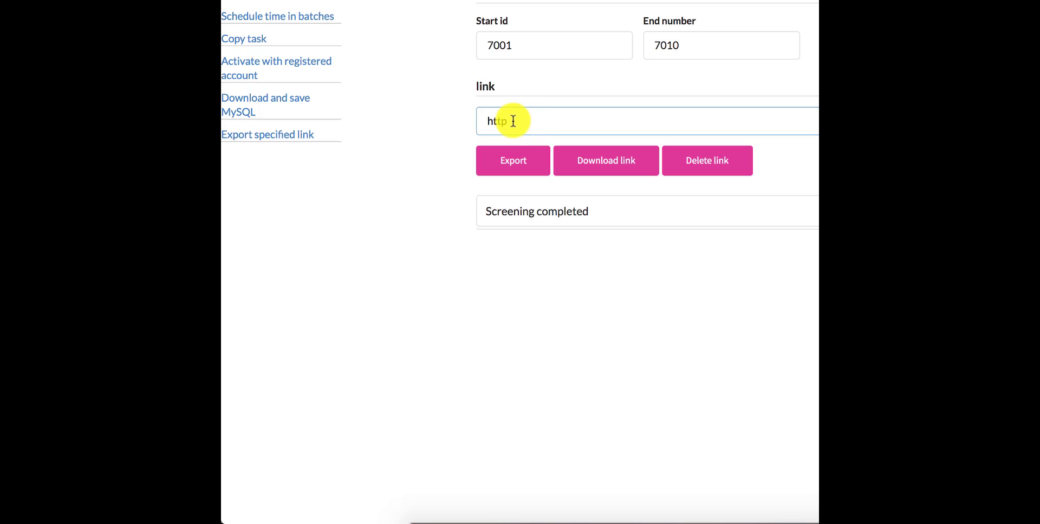
click(520, 163)
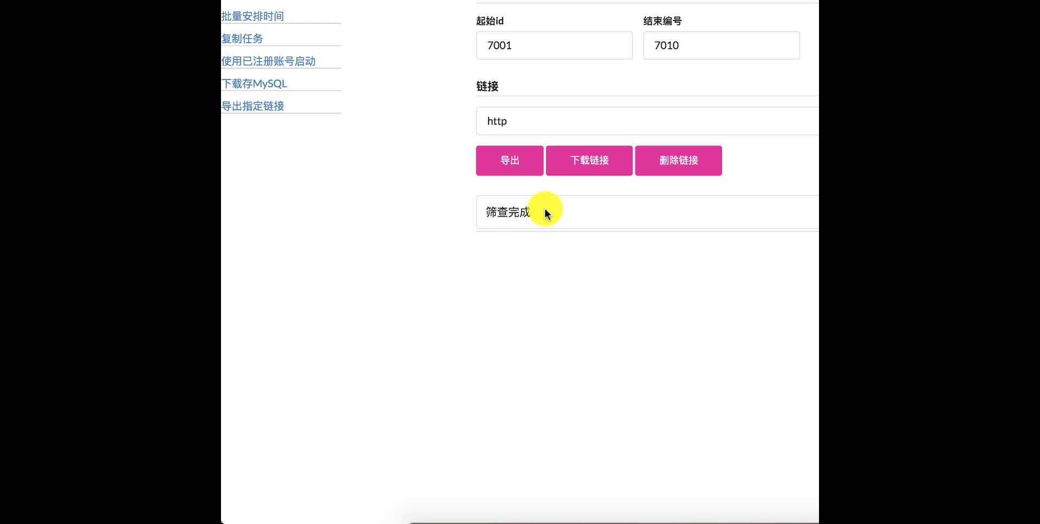
Step: Translate the export results page to English, and download the exported links as a text file and open it
right_click(606, 233)
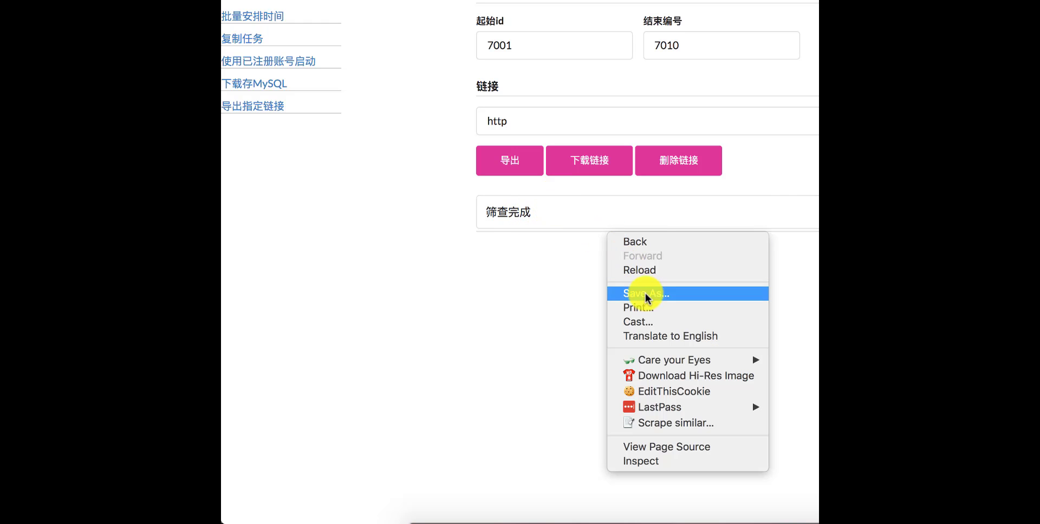
click(666, 336)
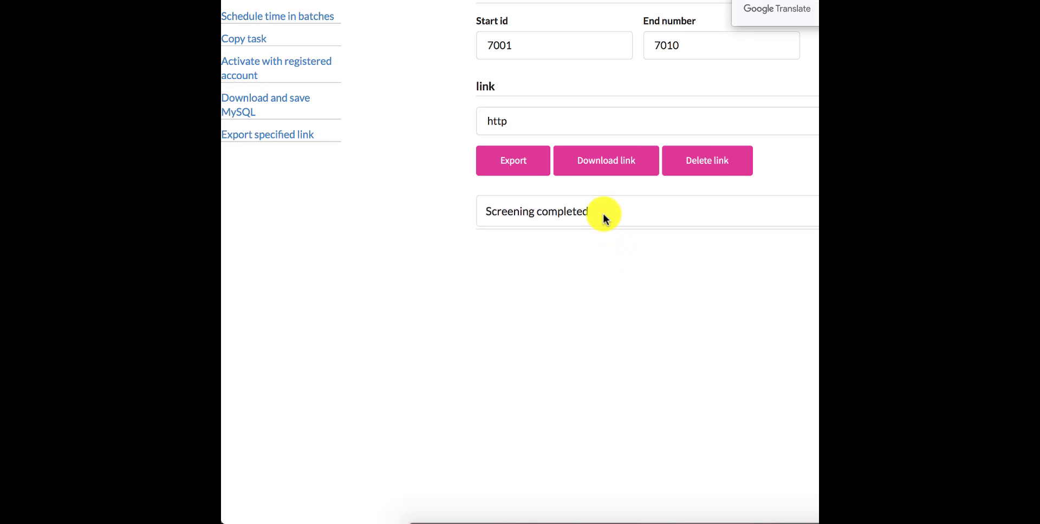
click(621, 168)
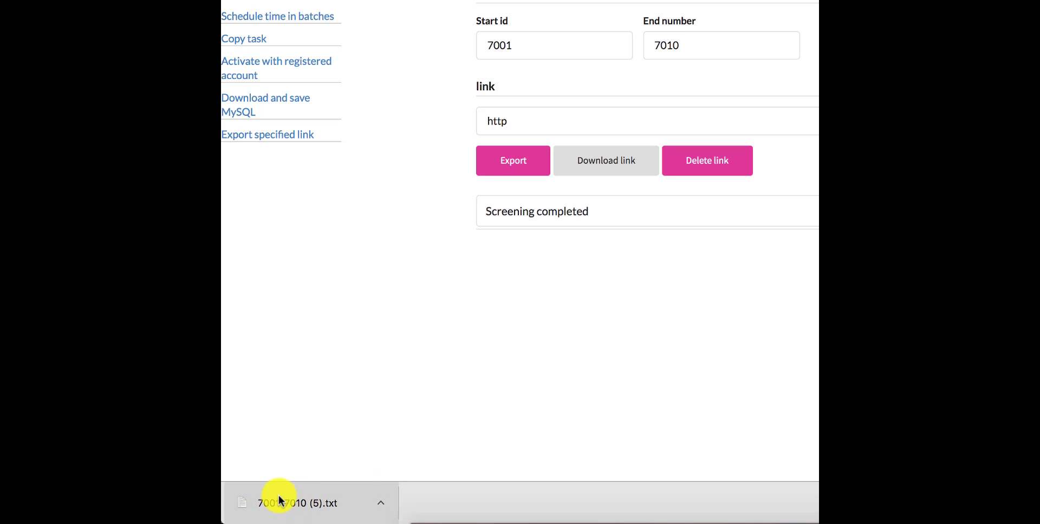
click(306, 509)
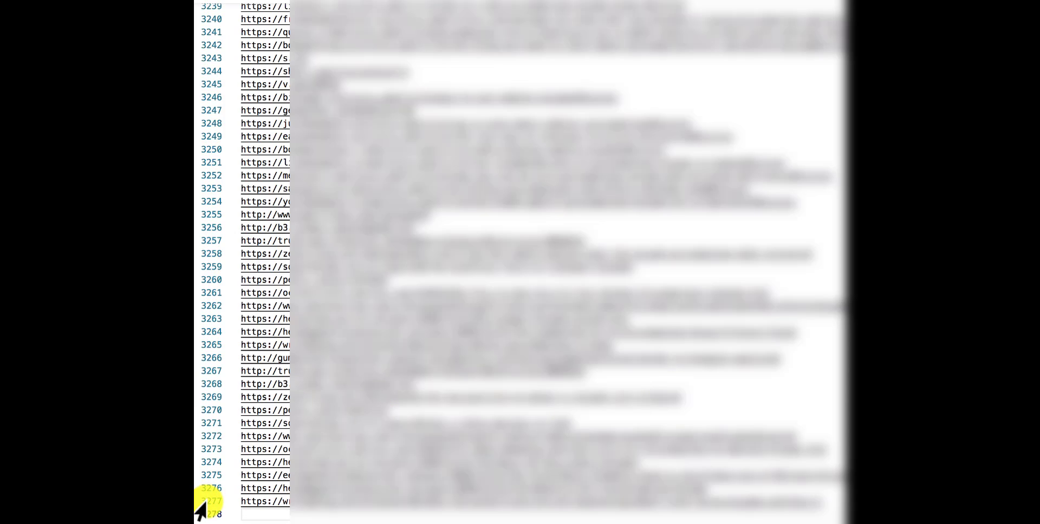